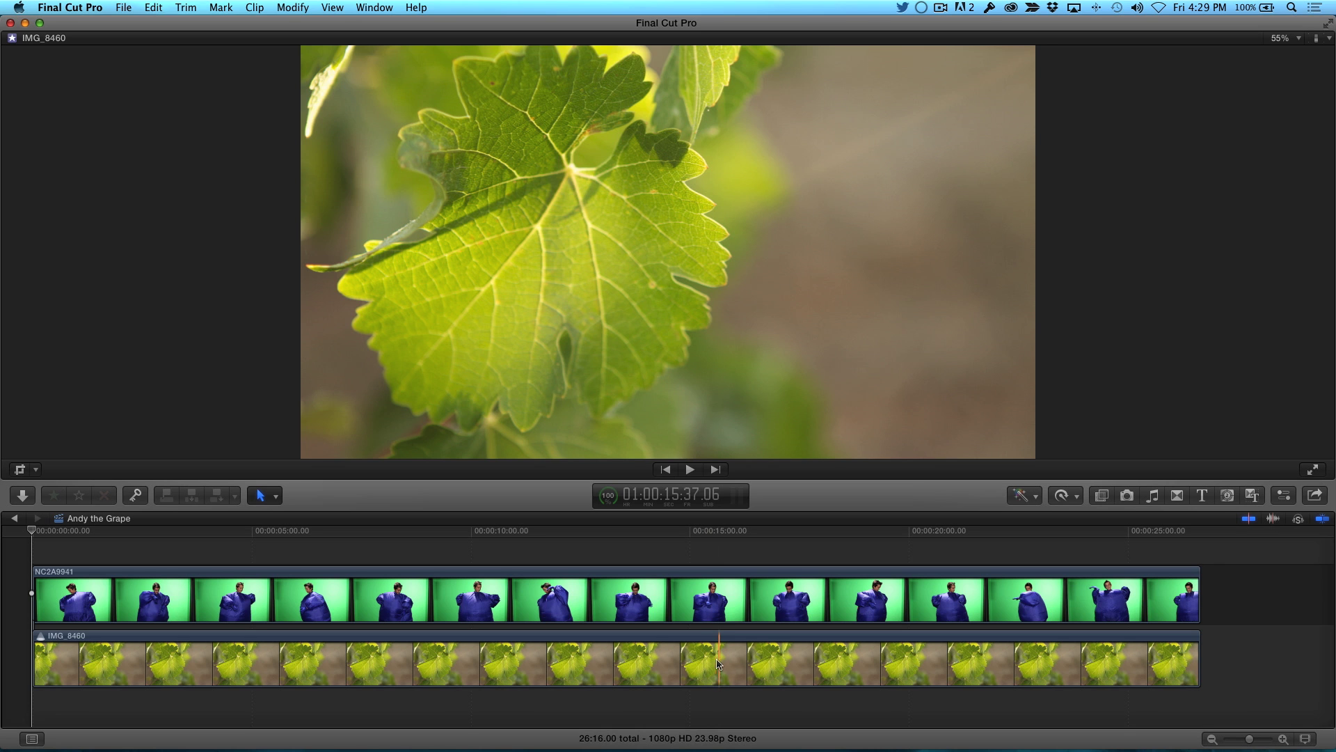
Crop the green-screen clip's left and right edges inward, then check an earlier frame.
{"action": "left_click", "coordinate": [717, 553]}
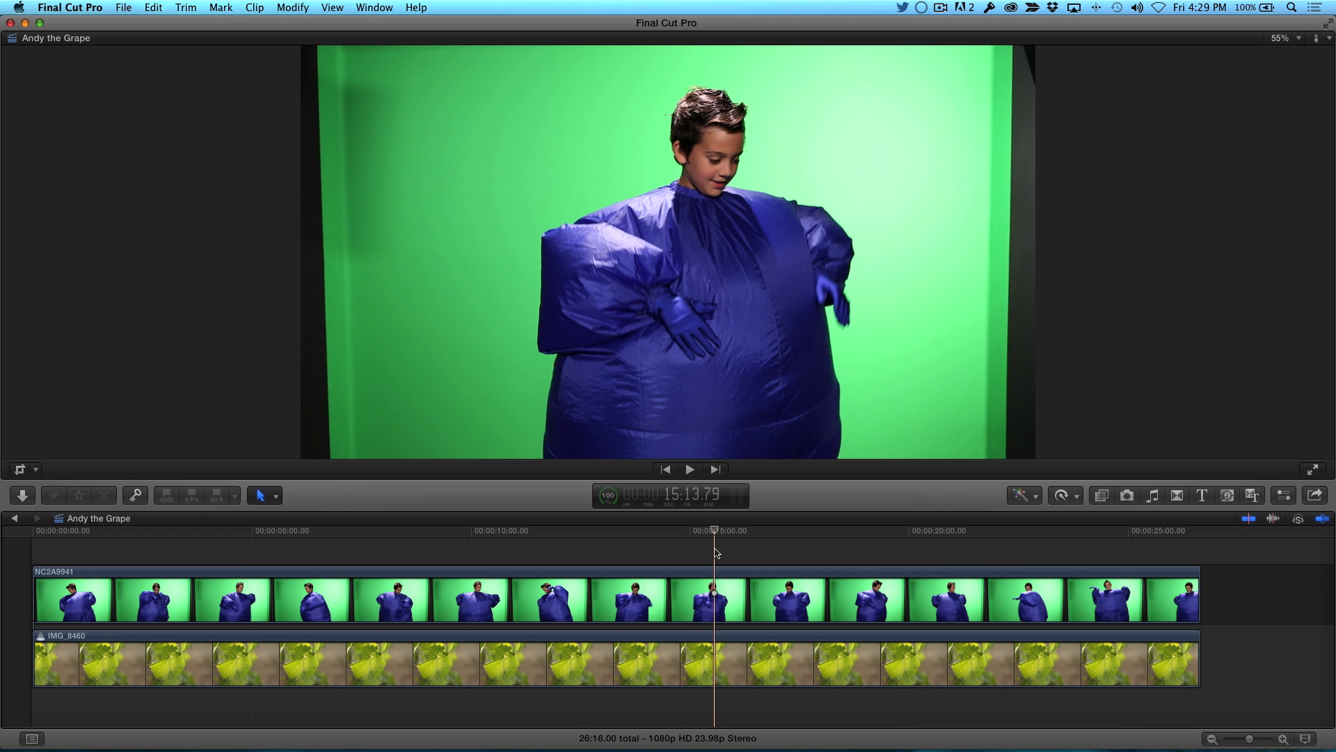
{"action": "key", "text": "shift+c"}
{"action": "left_click_drag", "start_coordinate": [301, 251], "coordinate": [415, 254]}
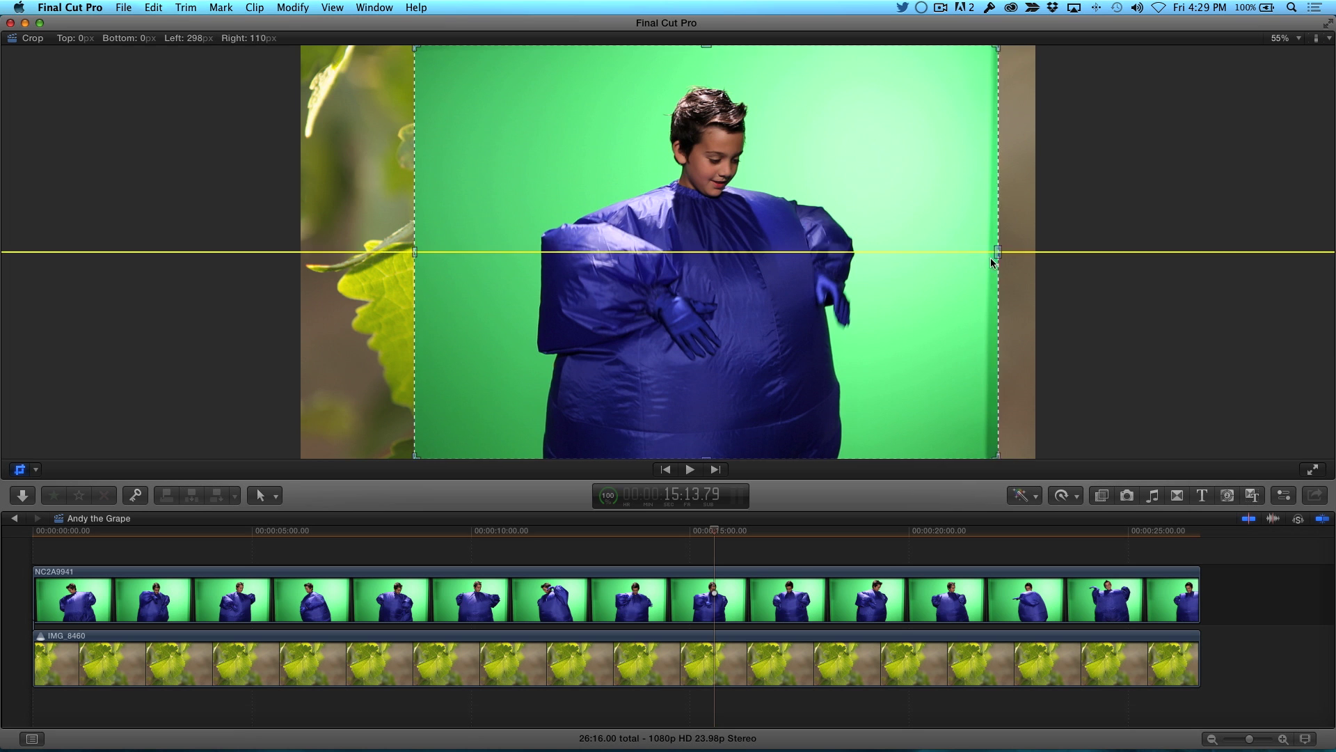
{"action": "left_click_drag", "start_coordinate": [1035, 254], "coordinate": [945, 256]}
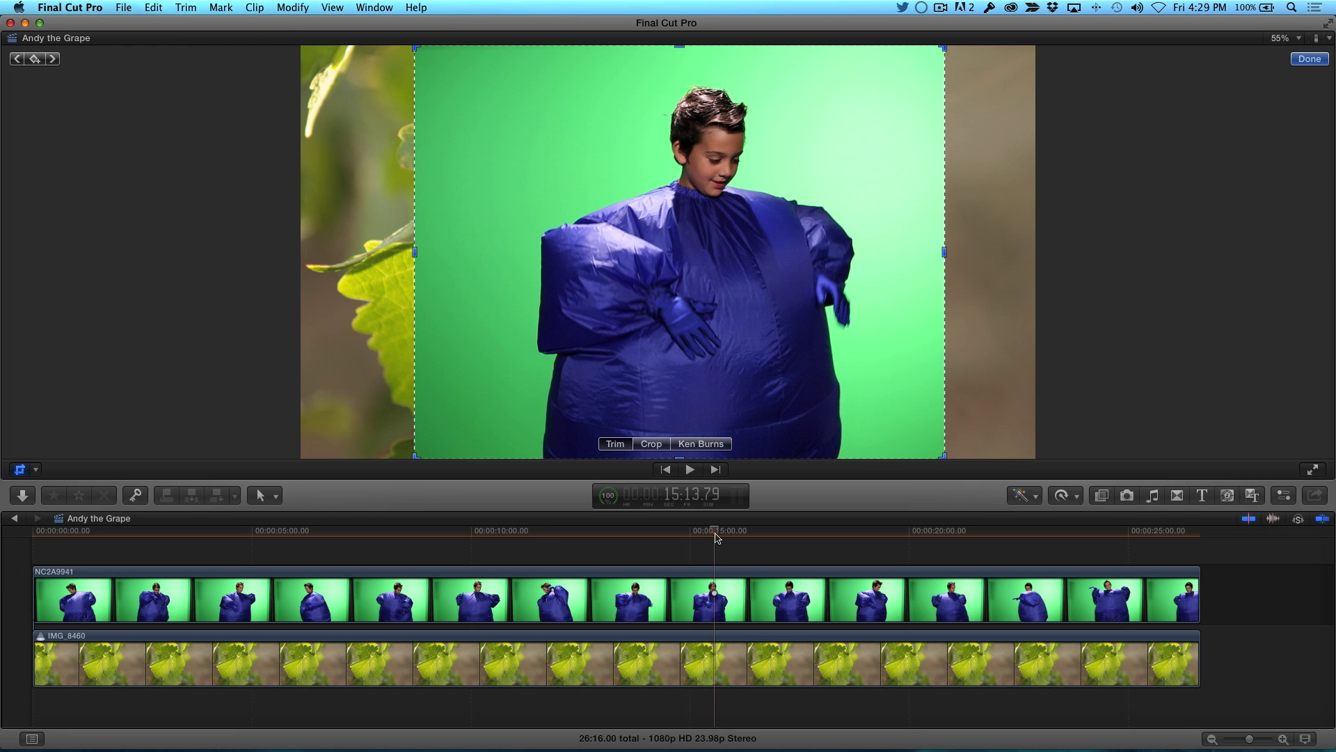
{"action": "mouse_move", "coordinate": [715, 534]}
{"action": "left_mouse_down"}
{"action": "mouse_move", "coordinate": [493, 536]}
{"action": "mouse_move", "coordinate": [694, 540]}
{"action": "left_mouse_up"}
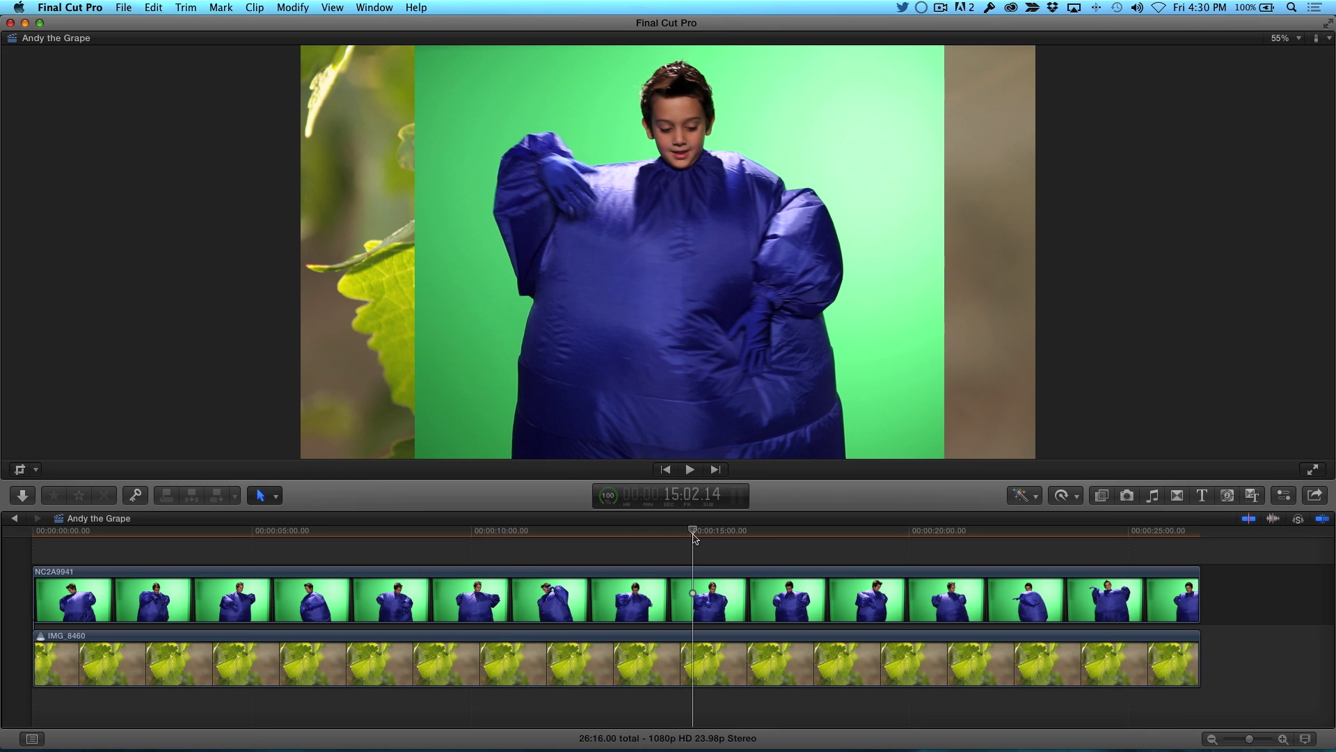
Apply the Keyer effect from the Keying effects category to clip NC2A9941.
{"action": "left_click", "coordinate": [1100, 496]}
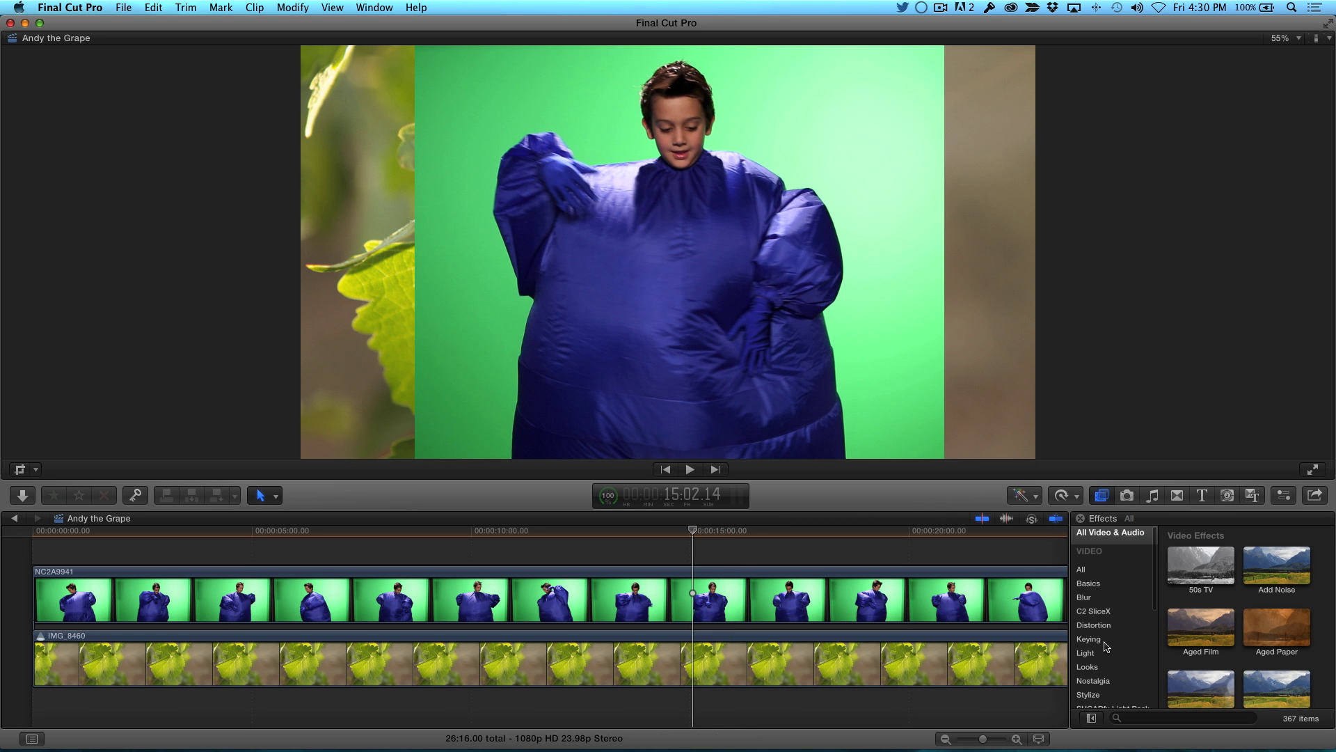
{"action": "left_click", "coordinate": [1106, 643]}
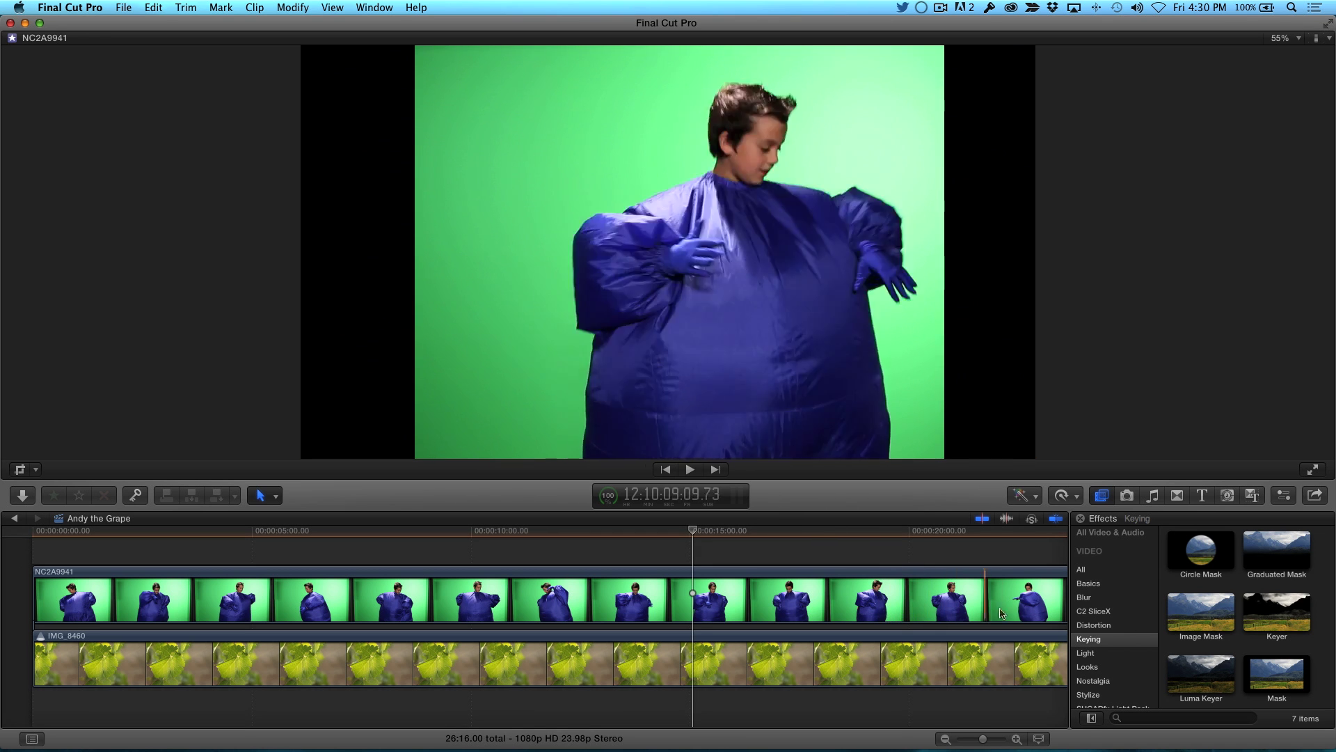
{"action": "left_click_drag", "start_coordinate": [1268, 616], "coordinate": [792, 610]}
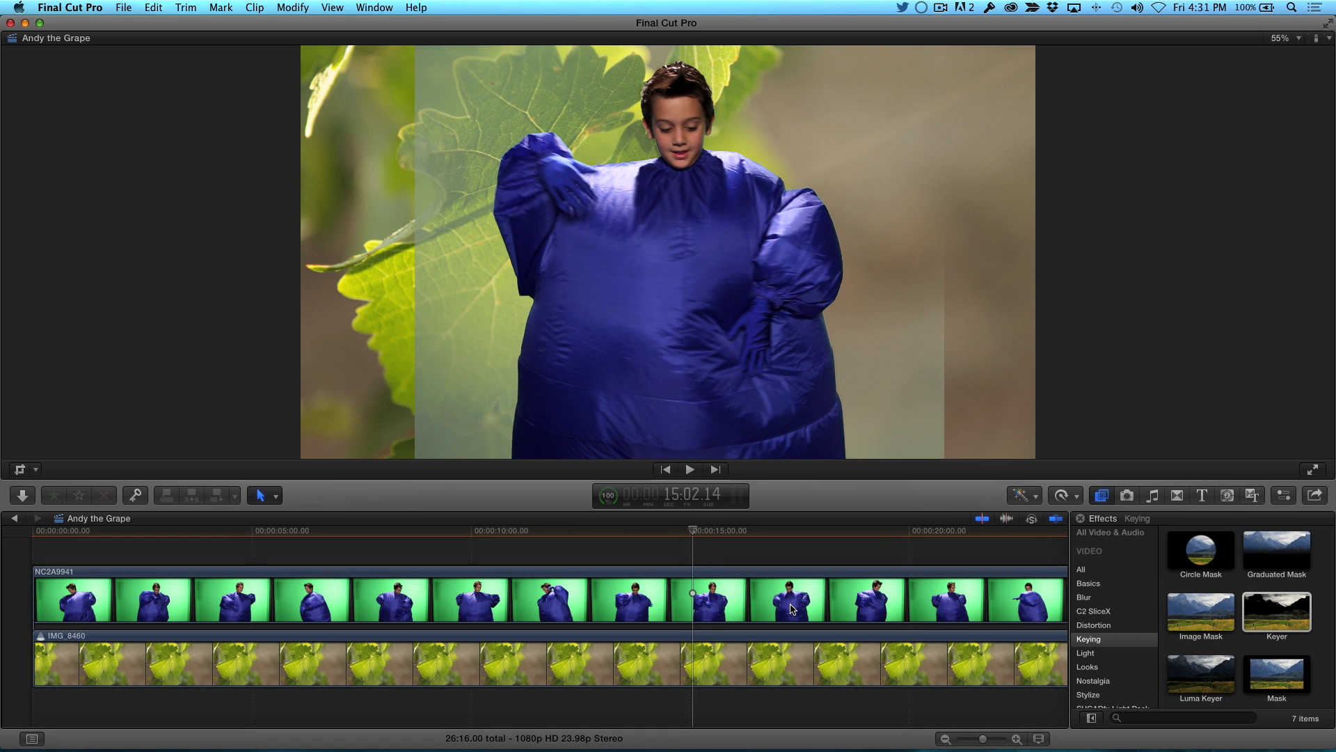
In the Keyer inspector, drop Strength to zero and back up, then switch to Matte view.
{"action": "key", "text": "super+4"}
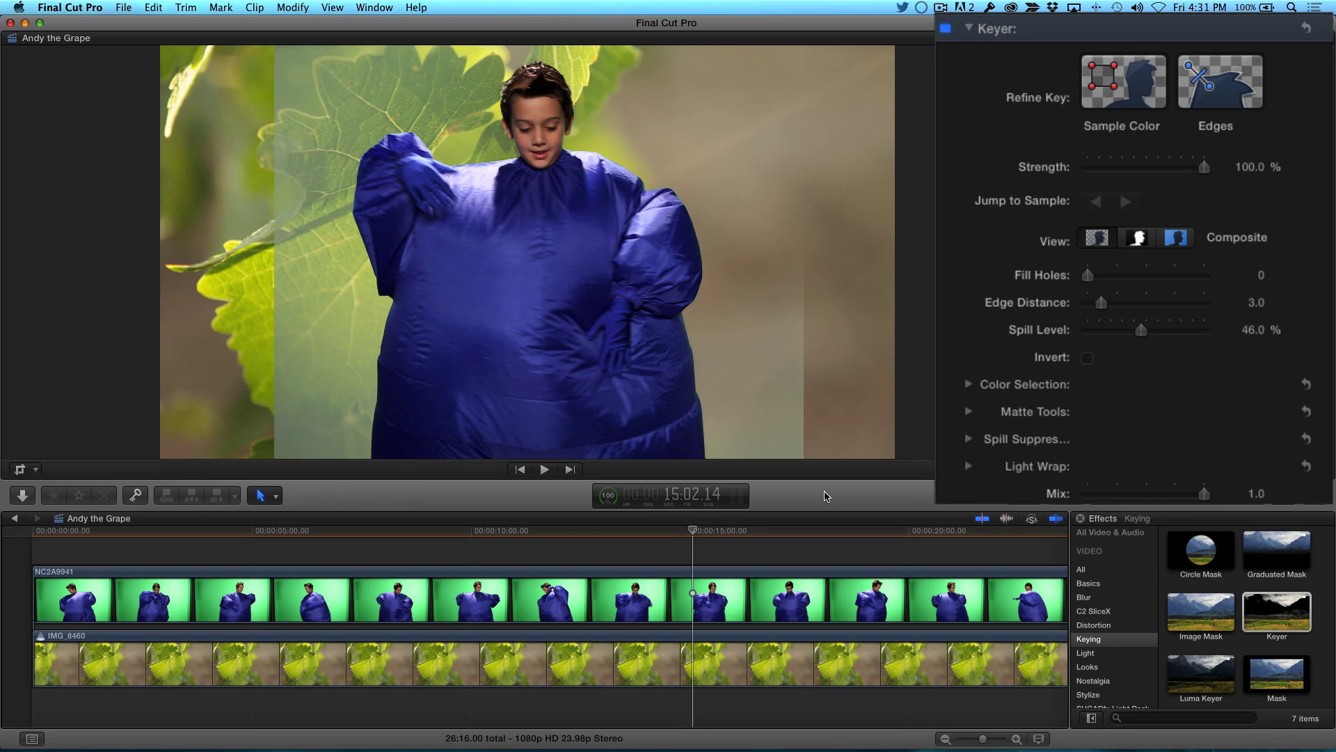
{"action": "mouse_move", "coordinate": [1148, 167]}
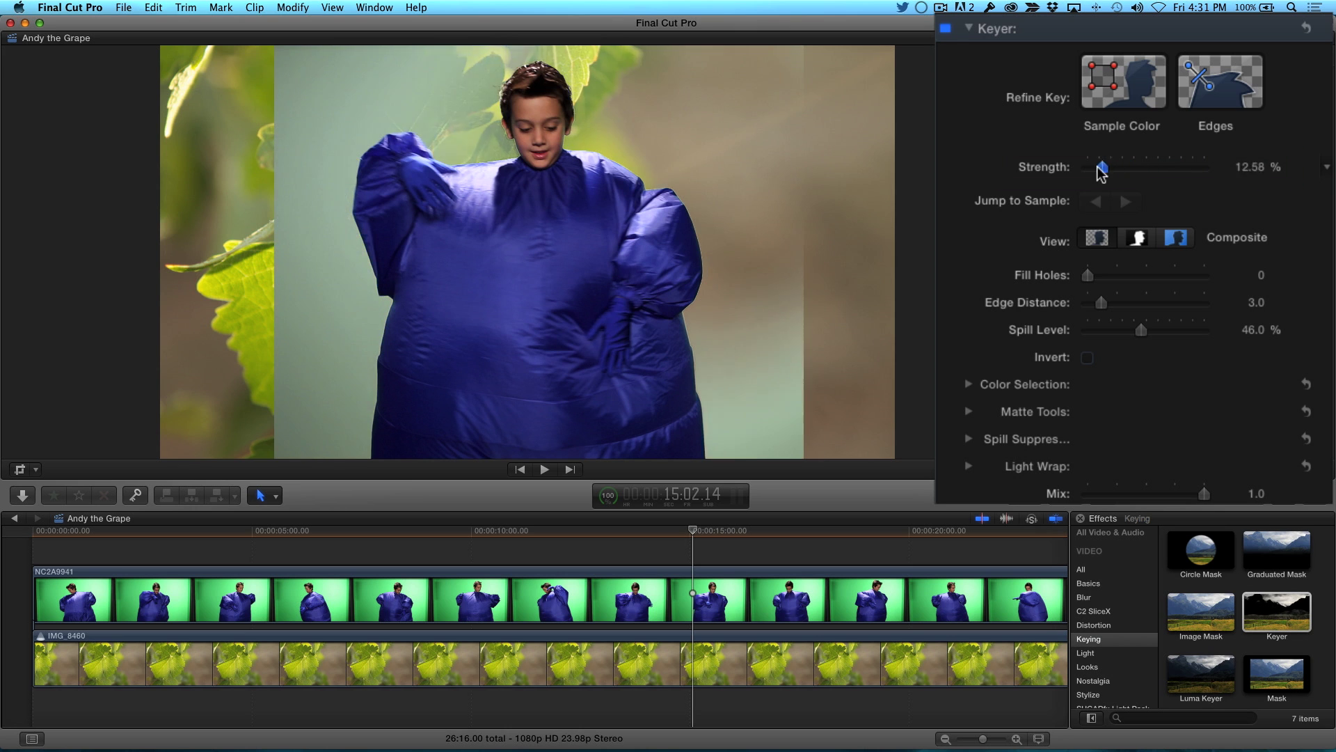
{"action": "left_click_drag", "start_coordinate": [1205, 170], "coordinate": [1064, 167]}
{"action": "scroll", "coordinate": [1064, 167], "scroll_direction": "down", "scroll_amount": 1}
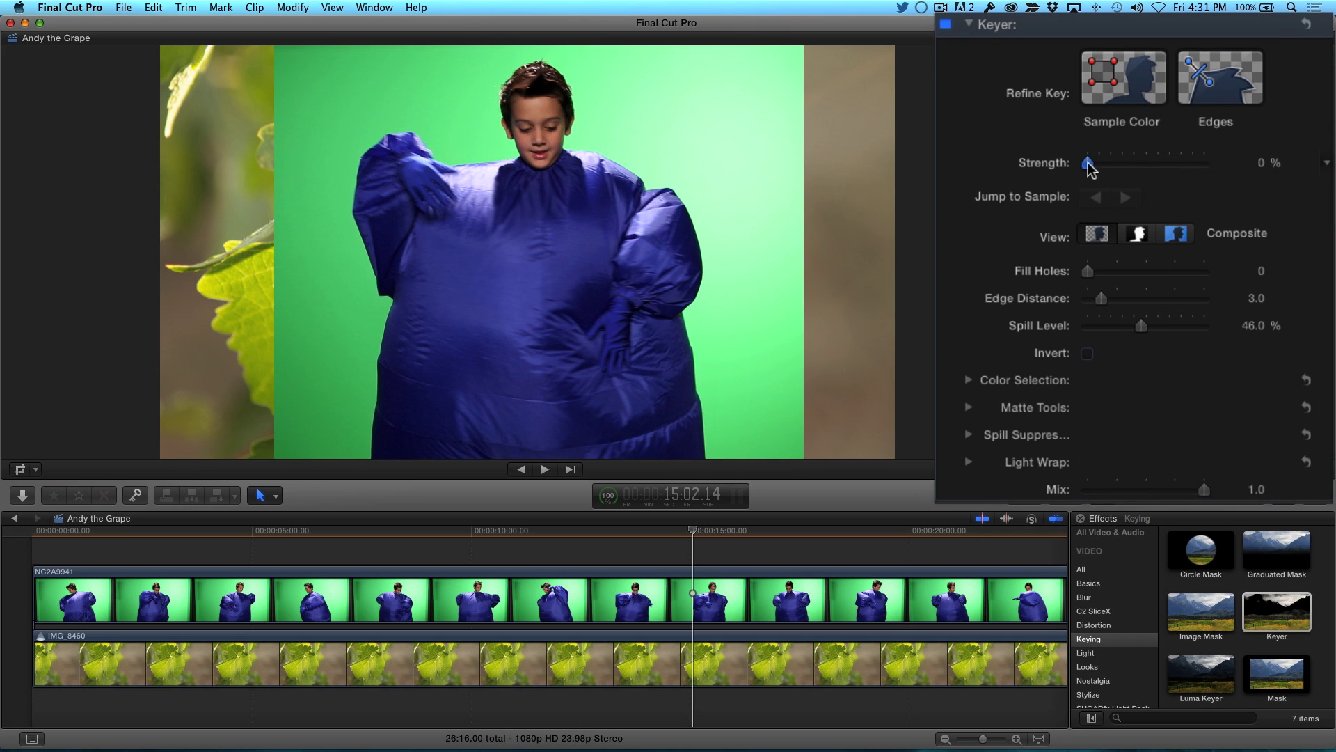
{"action": "left_click_drag", "start_coordinate": [1088, 163], "coordinate": [1219, 161]}
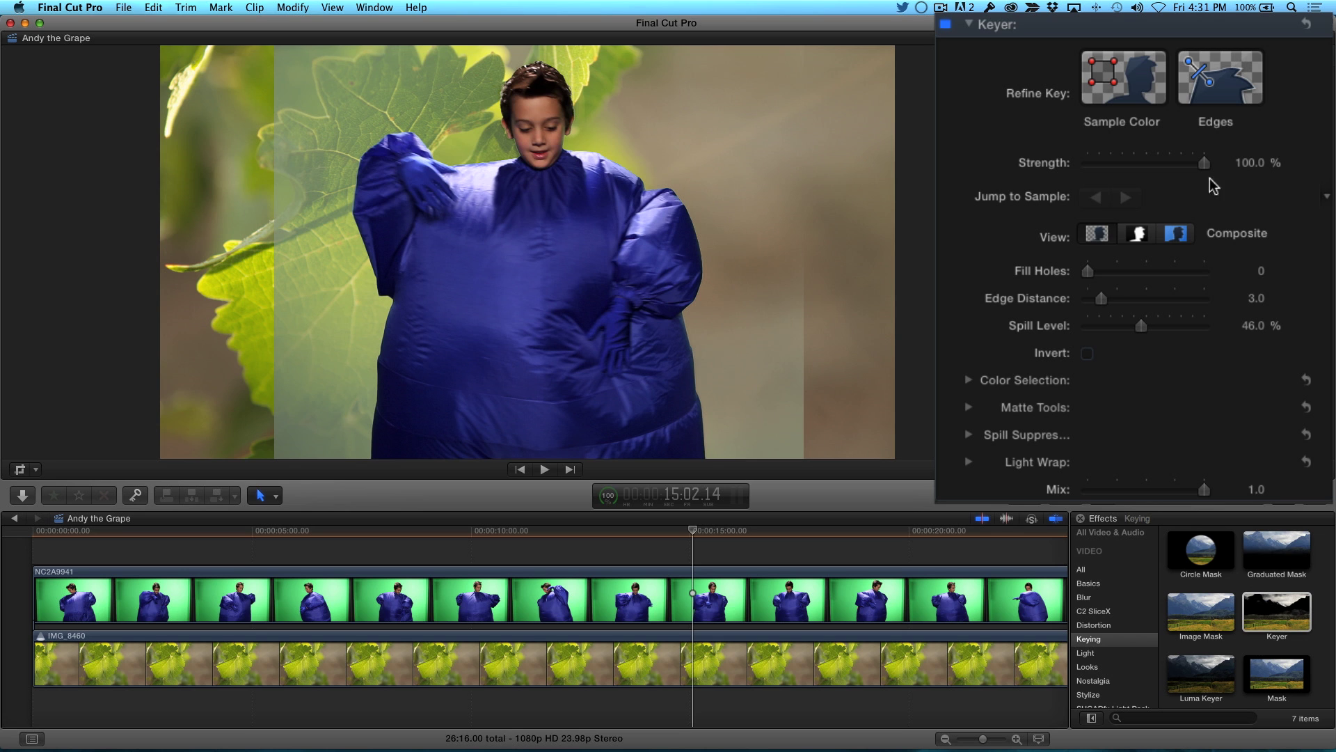
{"action": "left_click", "coordinate": [1141, 233]}
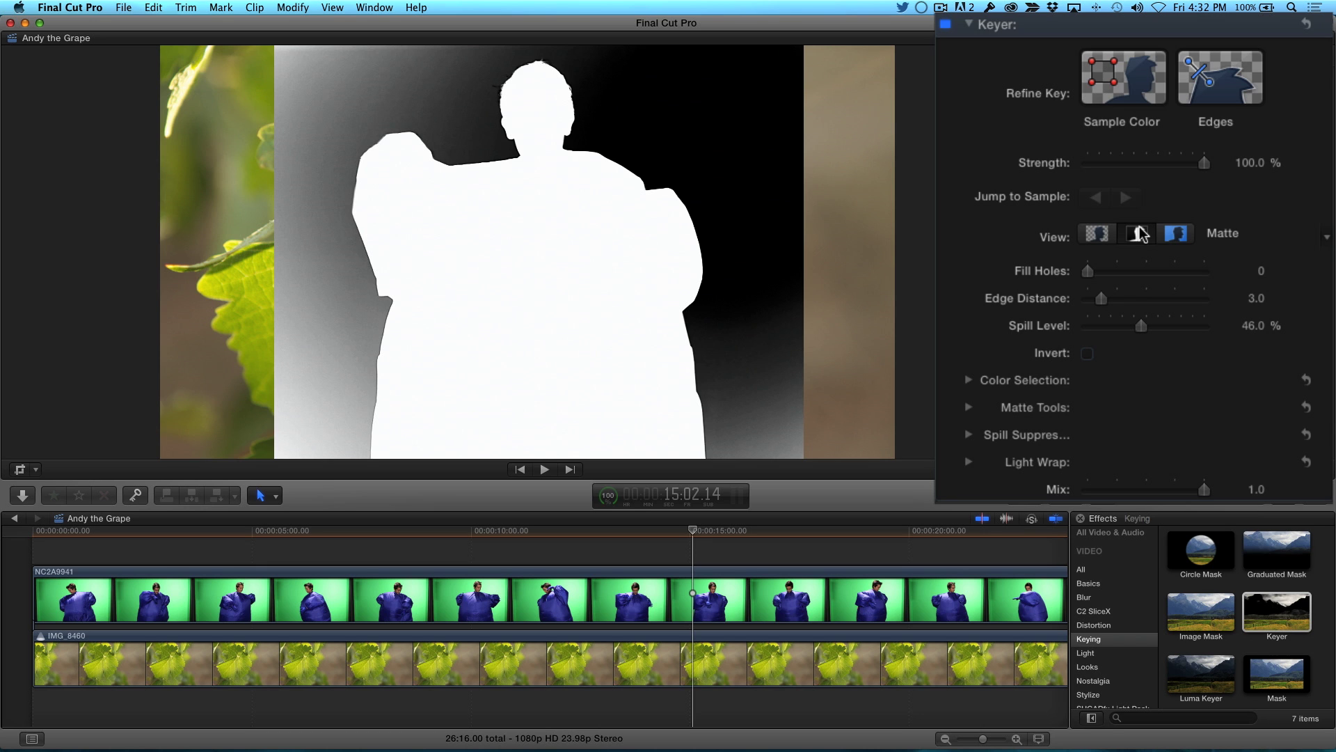
{"action": "scroll", "coordinate": [1142, 233], "scroll_direction": "up", "scroll_amount": 1}
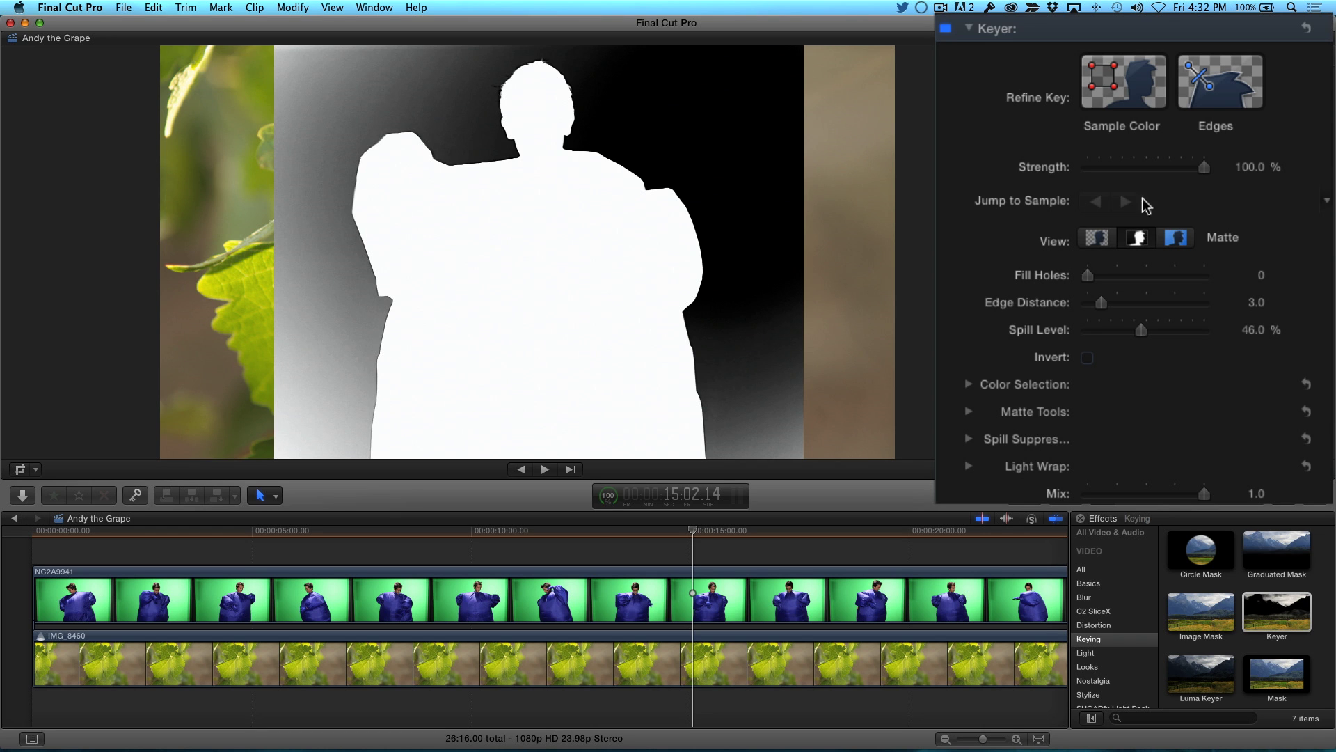
{"action": "scroll", "coordinate": [1123, 92], "scroll_direction": "down", "scroll_amount": 1}
Sample the leftover background at the frame's top left and check the matte on another frame.
{"action": "left_click", "coordinate": [1124, 92]}
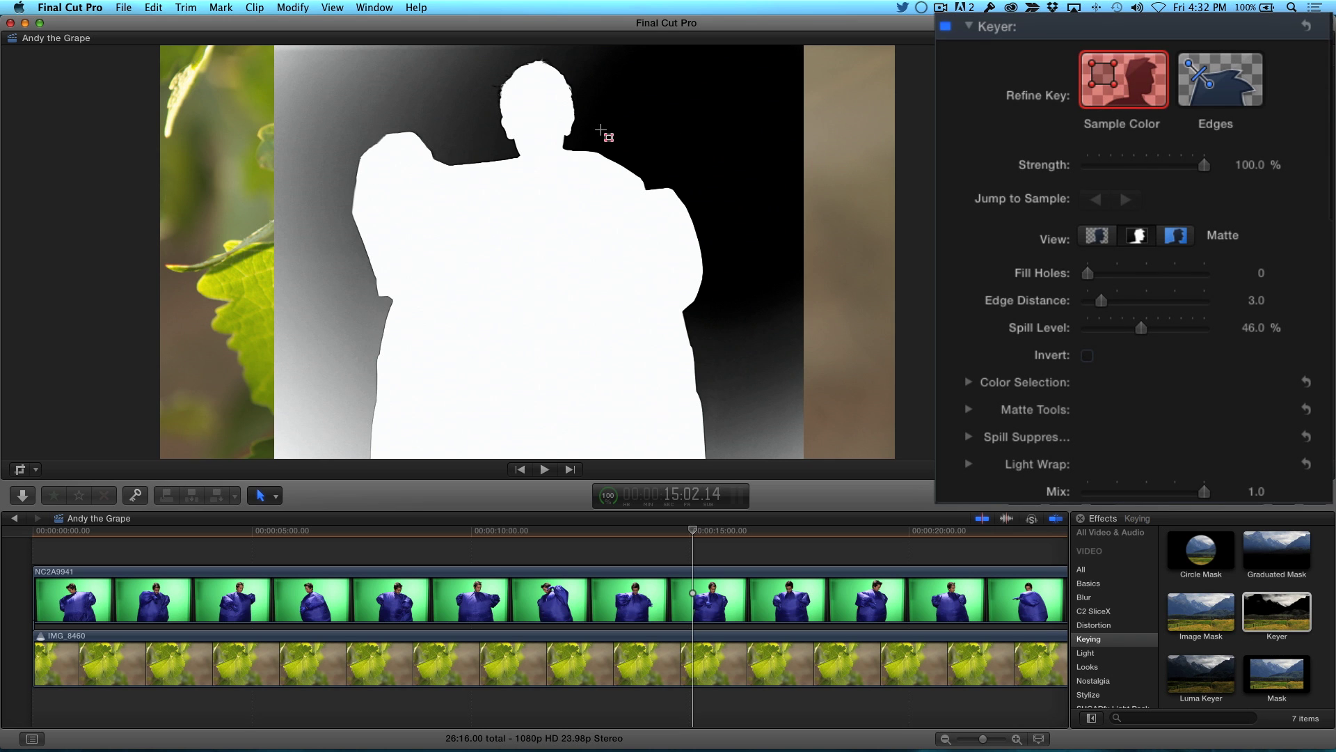
{"action": "left_click_drag", "start_coordinate": [287, 60], "coordinate": [305, 122]}
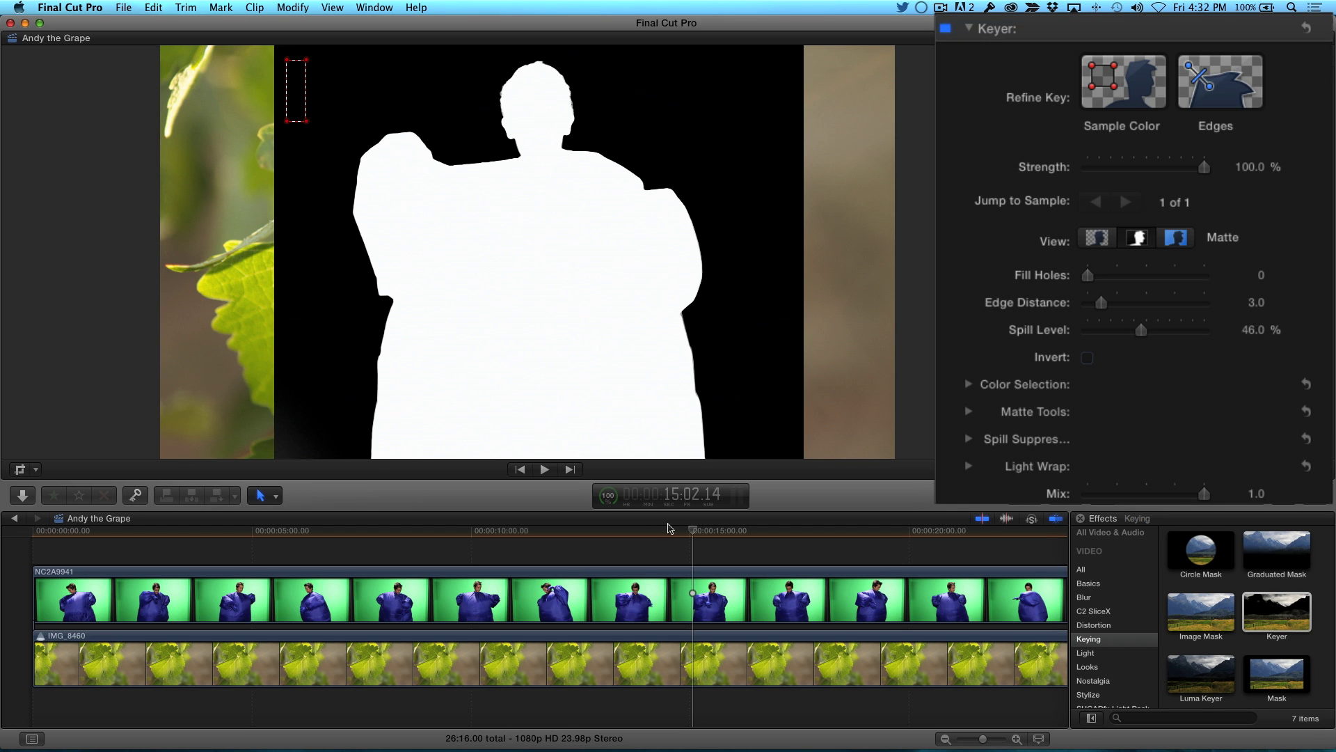
{"action": "mouse_move", "coordinate": [696, 531]}
{"action": "left_mouse_down"}
{"action": "mouse_move", "coordinate": [589, 535]}
{"action": "mouse_move", "coordinate": [728, 543]}
{"action": "left_mouse_up"}
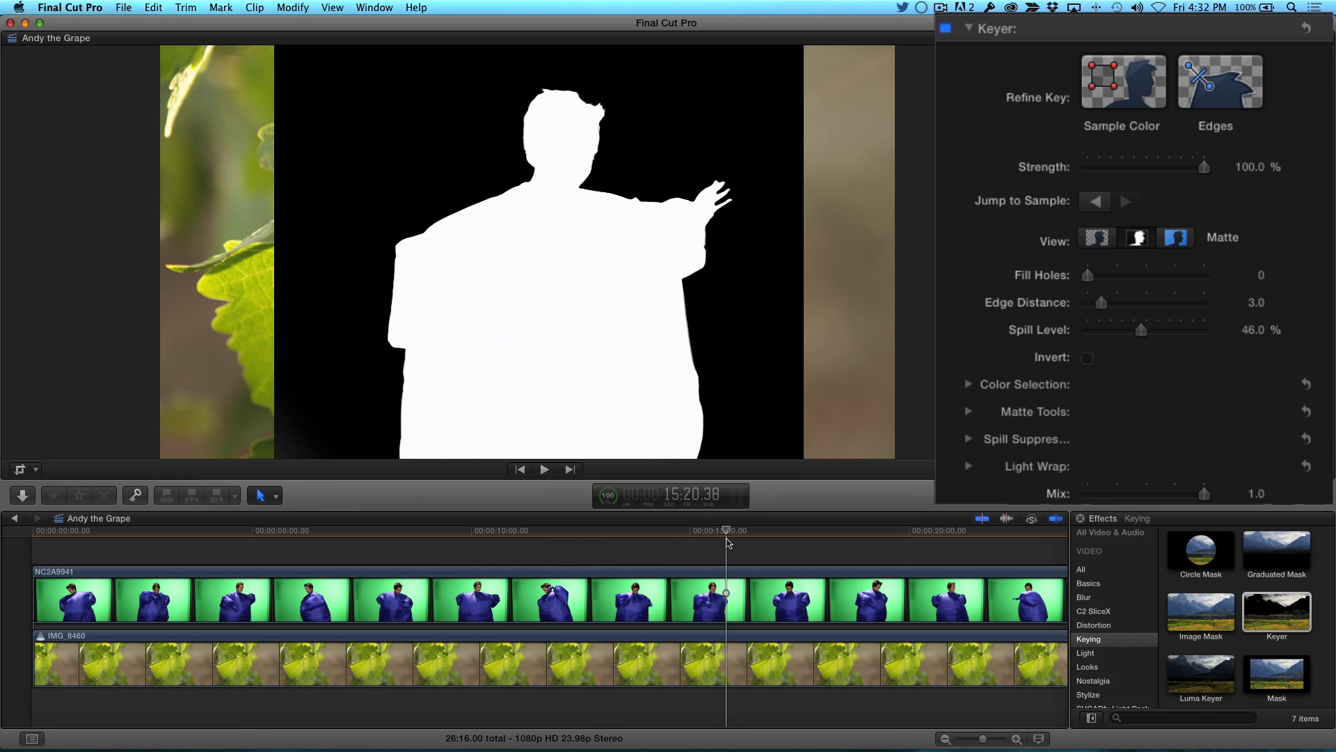
Switch the Keyer from Composite view back to Matte view.
{"action": "left_click", "coordinate": [1096, 239]}
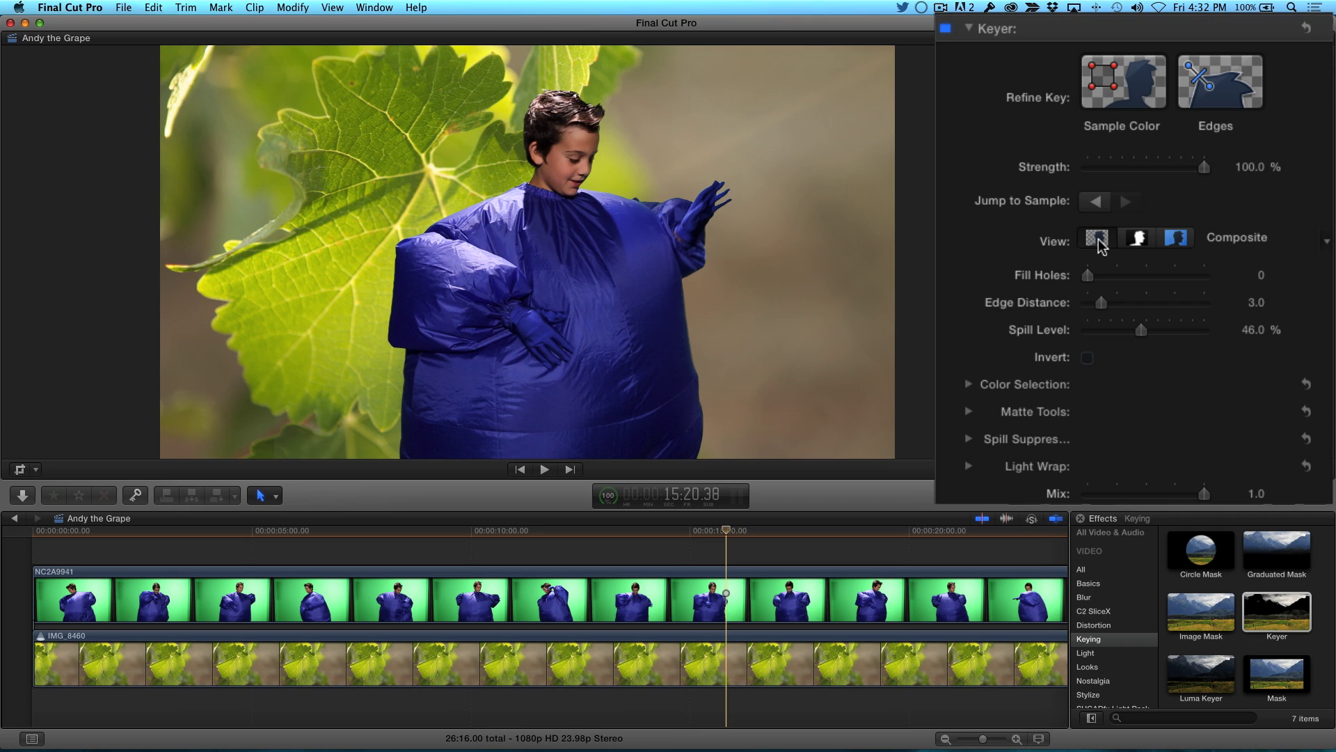
{"action": "left_click", "coordinate": [1138, 238]}
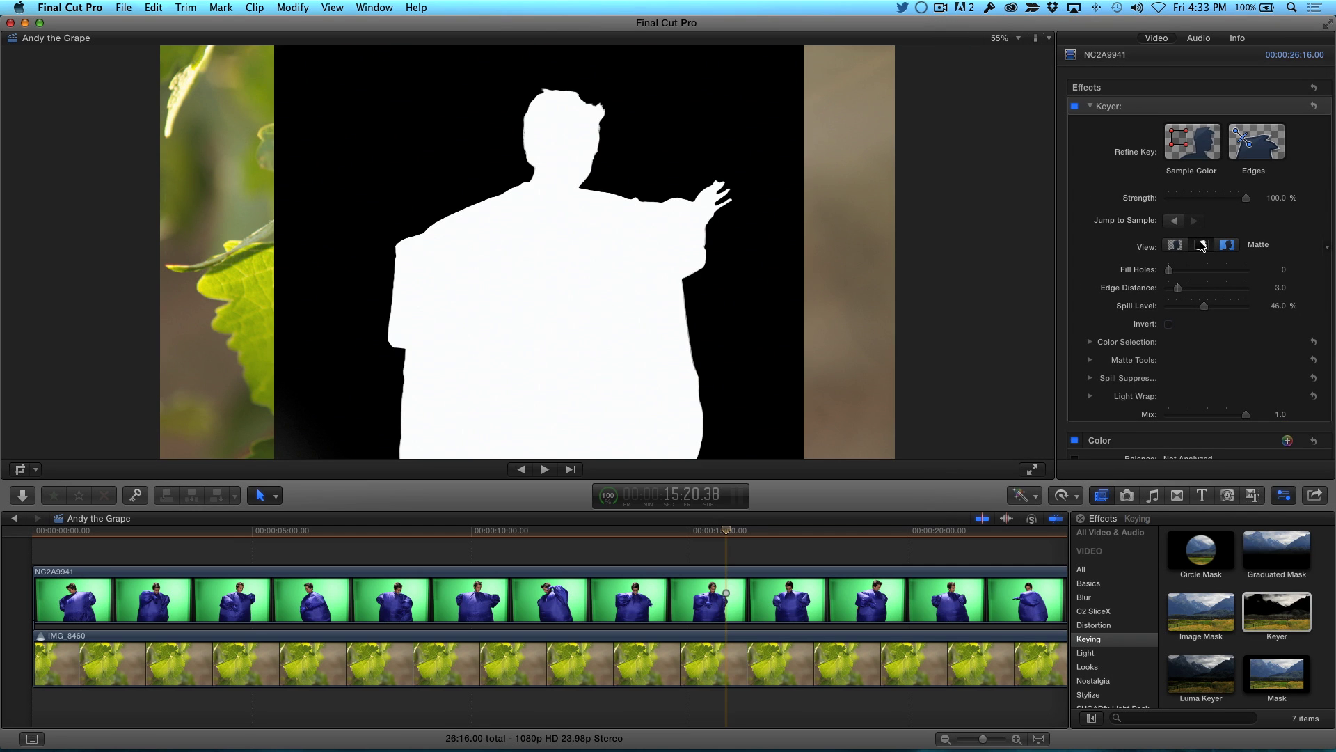
Zoom the viewer to 100% and raise Fill Holes to 1.14.
{"action": "left_click", "coordinate": [1007, 38]}
{"action": "left_click", "coordinate": [1012, 129]}
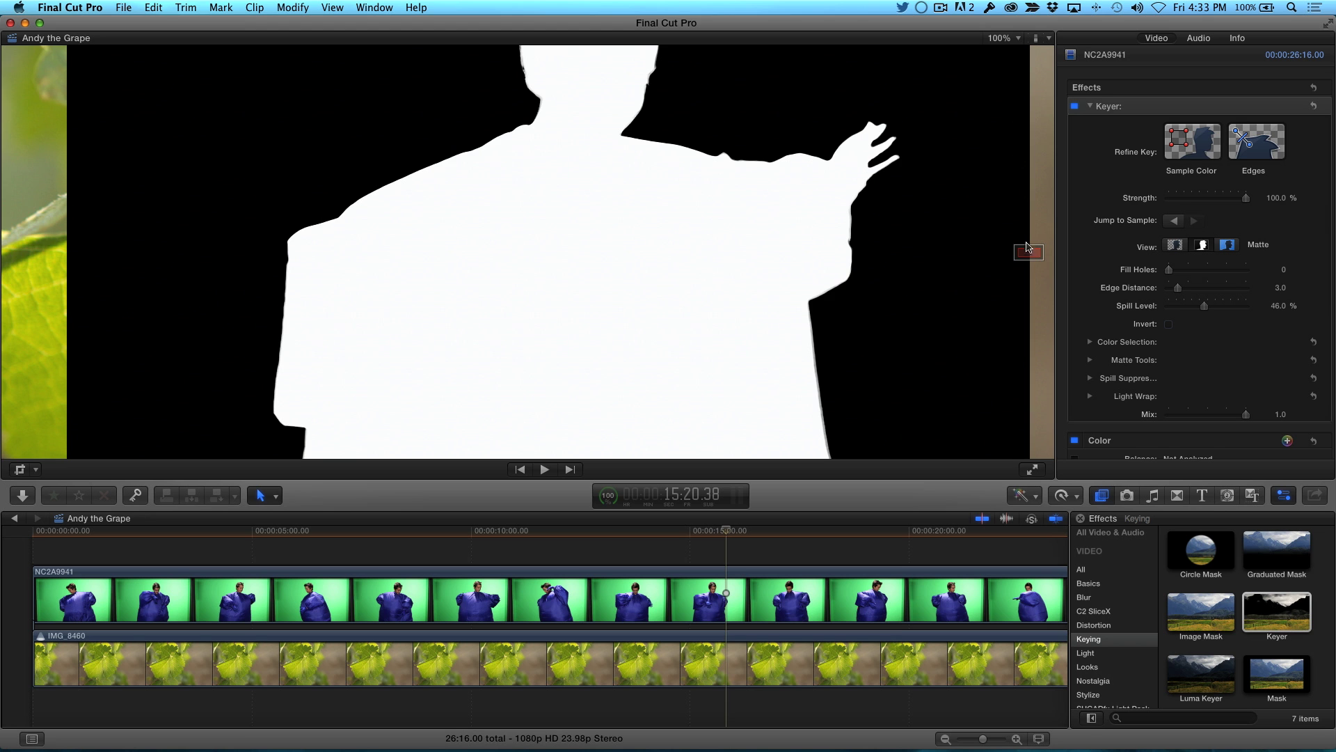
{"action": "scroll", "coordinate": [1011, 129], "scroll_direction": "up", "scroll_amount": 5}
{"action": "left_click_drag", "start_coordinate": [1283, 266], "coordinate": [1314, 289]}
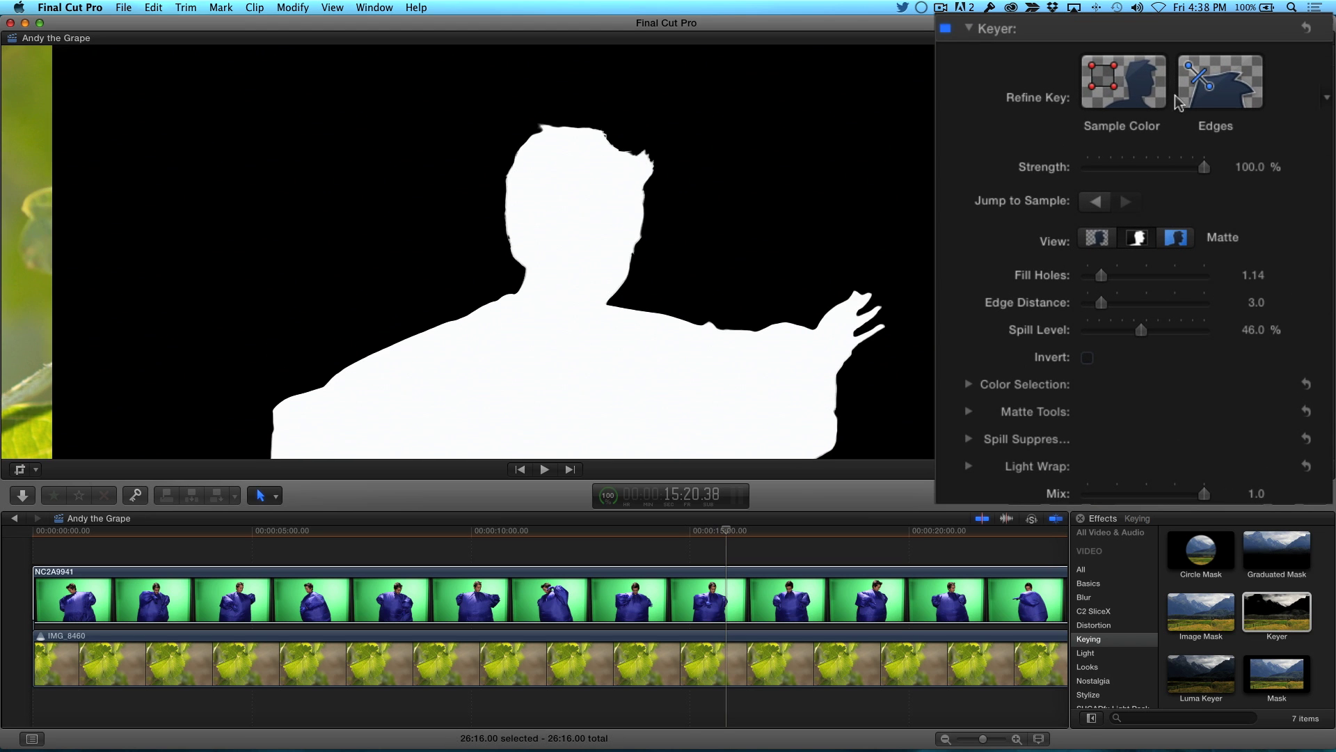
Draw Refine Key edge samples across the boy's hairline and his raised hand.
{"action": "left_click", "coordinate": [1197, 97]}
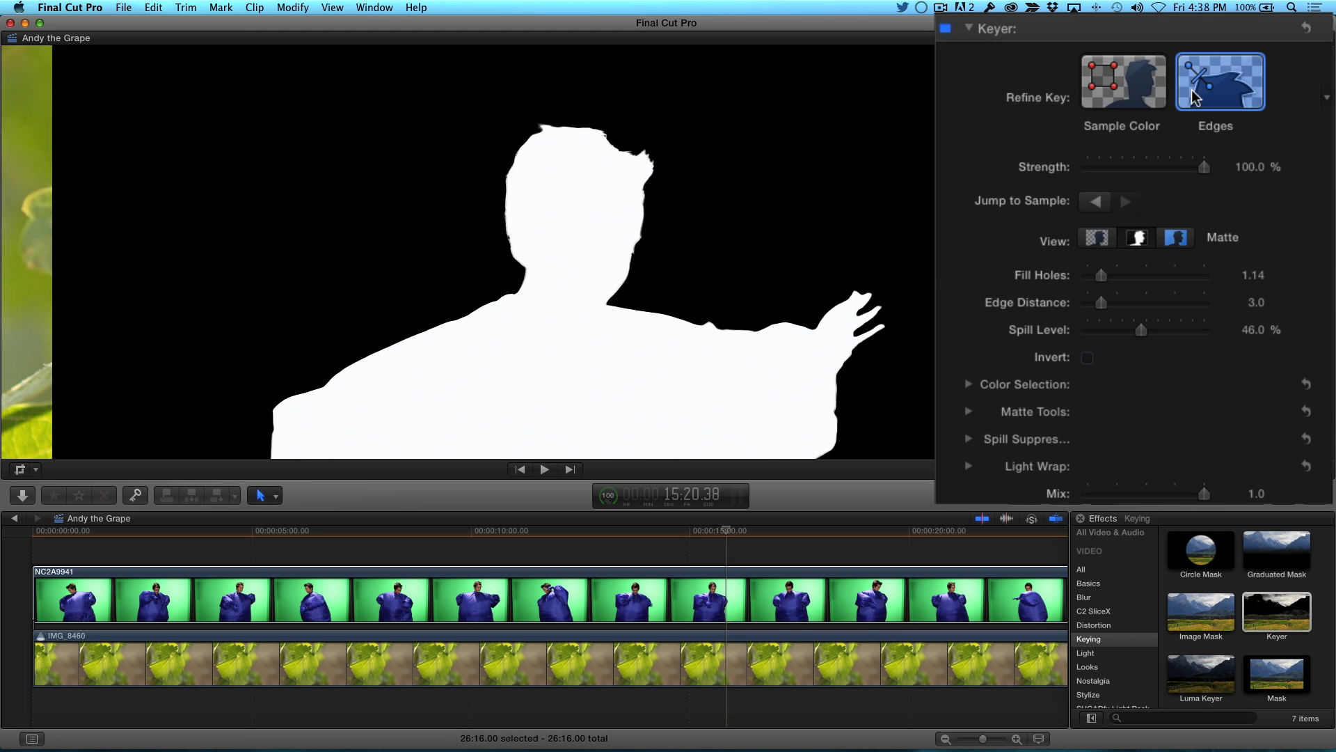
{"action": "left_click_drag", "start_coordinate": [544, 153], "coordinate": [553, 149]}
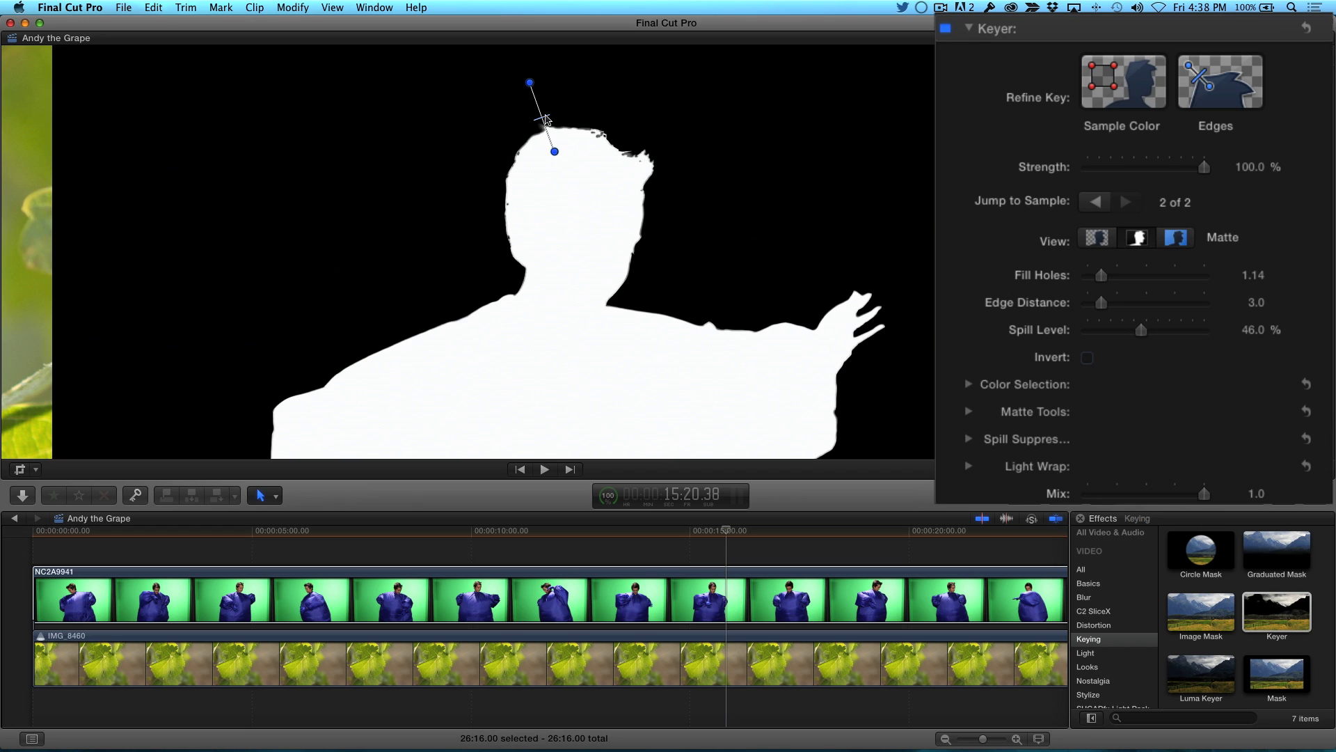
{"action": "left_click_drag", "start_coordinate": [541, 106], "coordinate": [546, 116]}
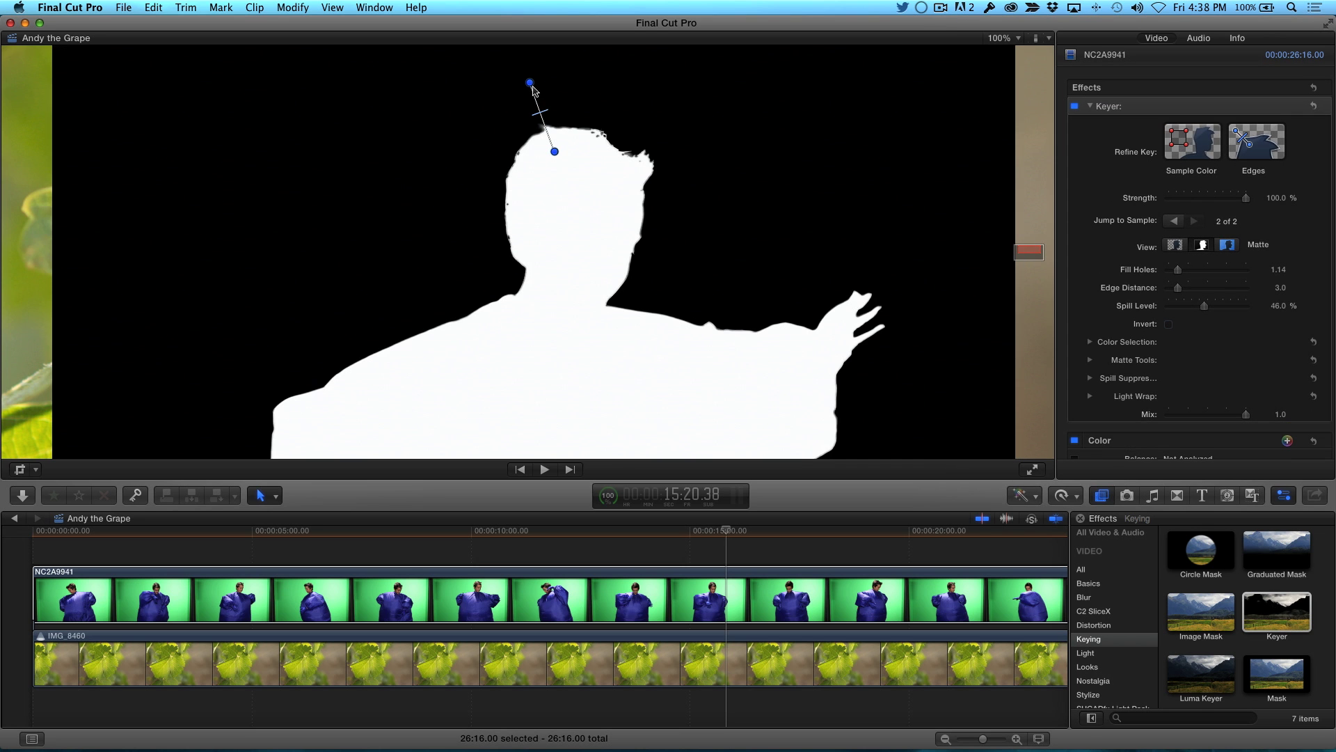
{"action": "left_click_drag", "start_coordinate": [530, 83], "coordinate": [510, 91]}
{"action": "left_click_drag", "start_coordinate": [556, 154], "coordinate": [562, 150]}
{"action": "left_click", "coordinate": [1255, 141]}
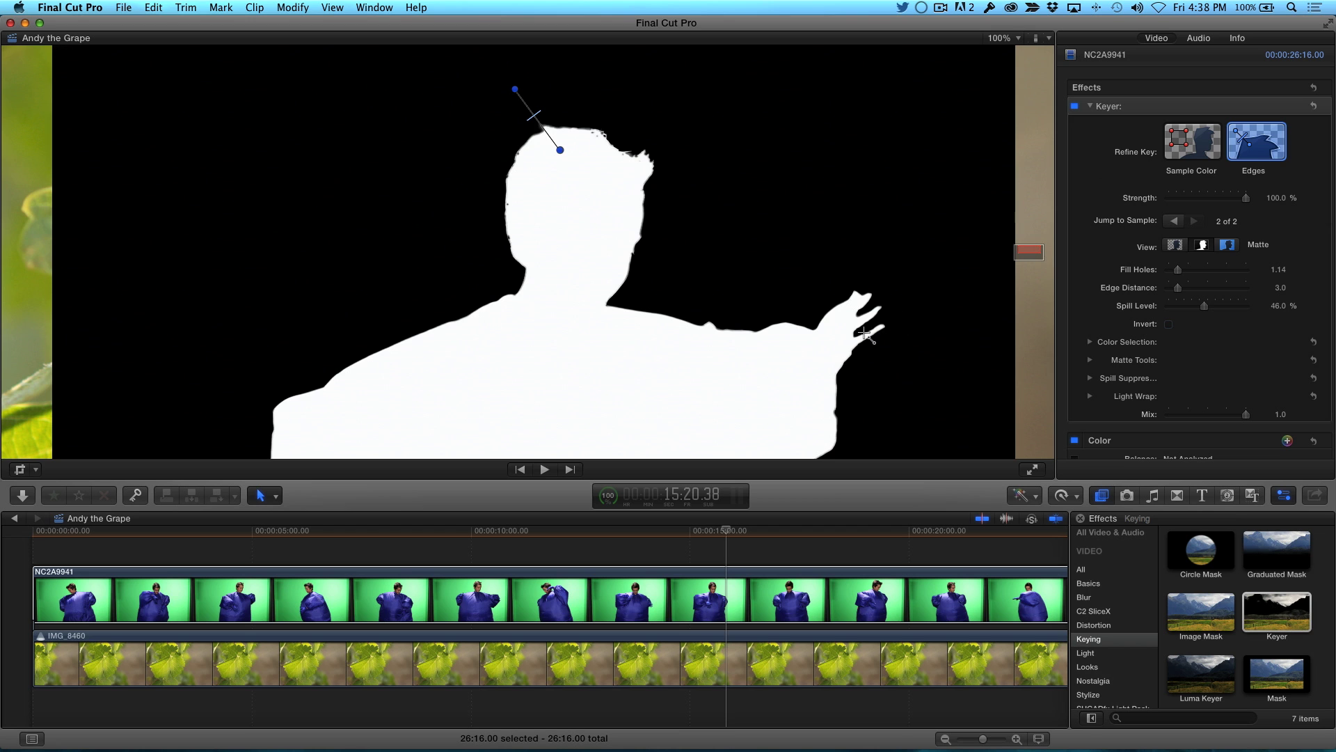
{"action": "left_click_drag", "start_coordinate": [828, 342], "coordinate": [831, 274]}
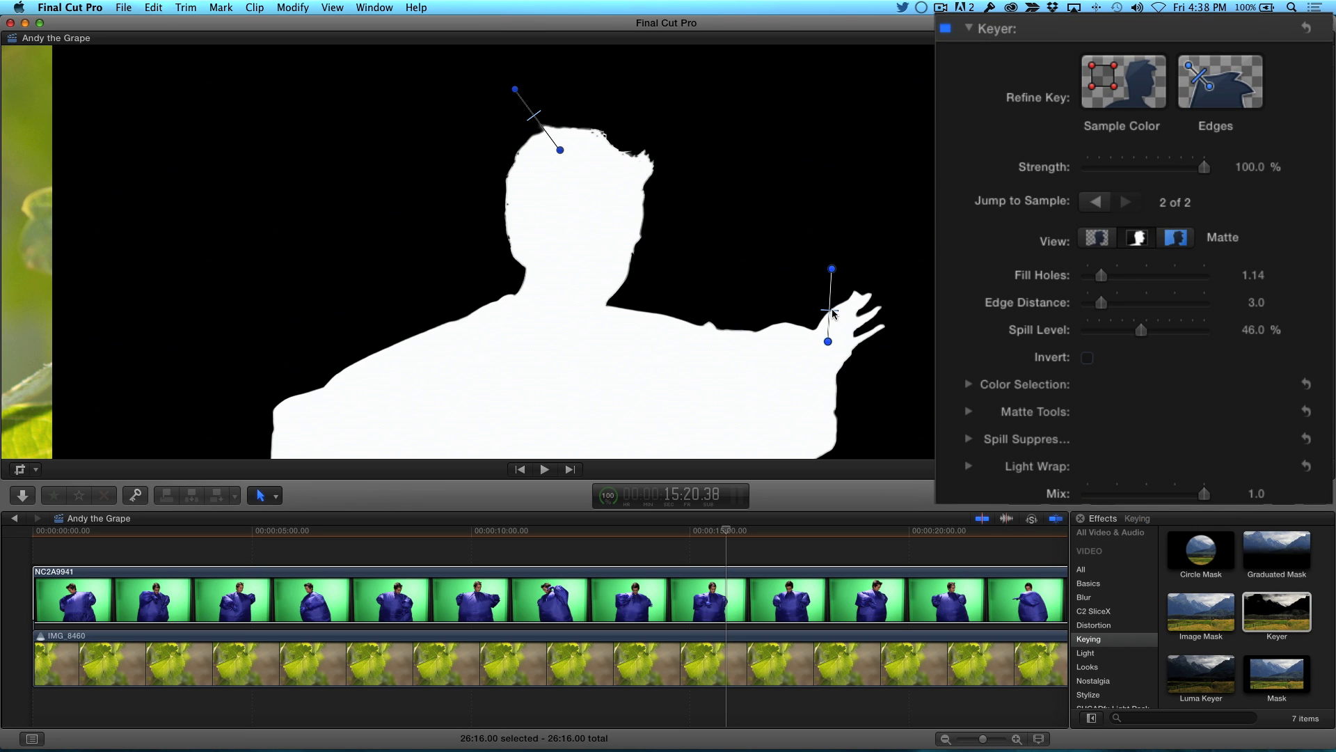
Raise Fill Holes to 1.61 and switch the Keyer to Composite view.
{"action": "mouse_move", "coordinate": [1112, 282]}
{"action": "left_click_drag", "start_coordinate": [1111, 281], "coordinate": [1108, 290]}
{"action": "left_click", "coordinate": [1095, 238]}
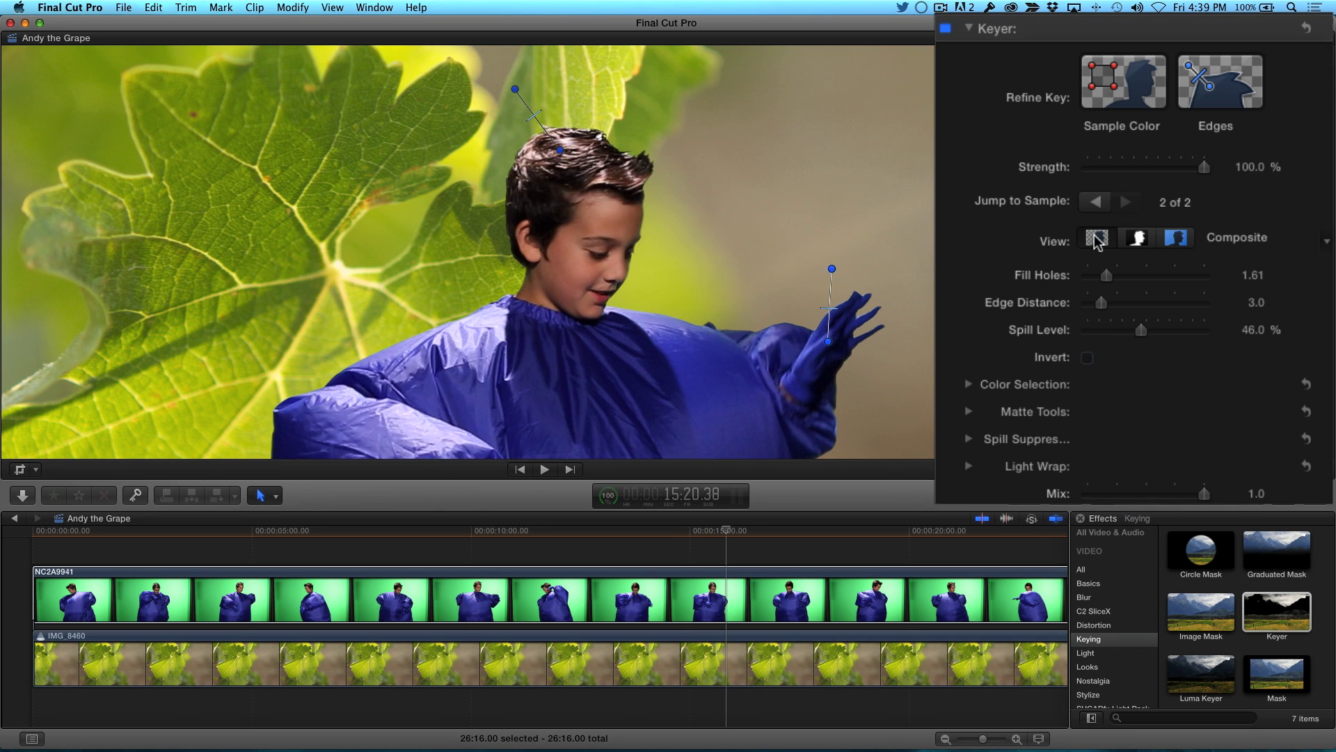
{"action": "scroll", "coordinate": [1095, 238], "scroll_direction": "down", "scroll_amount": 5}
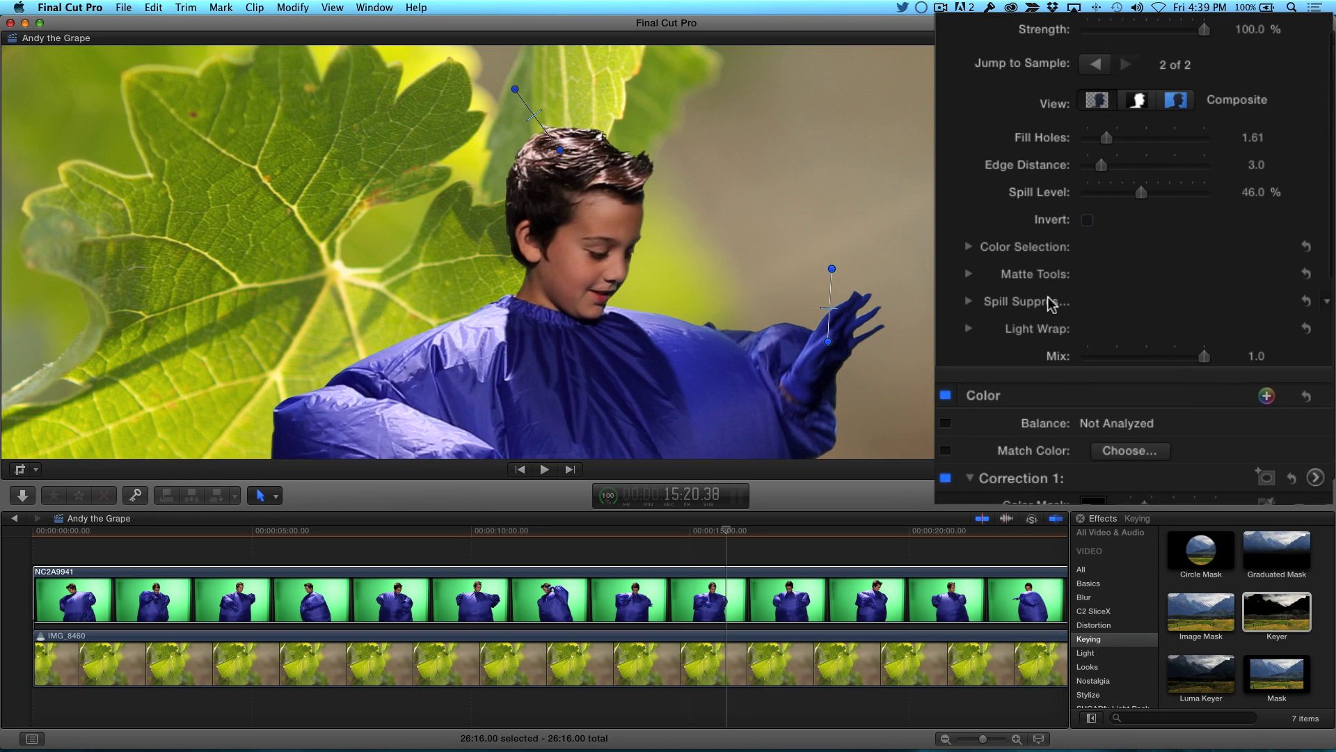
Expand the Keyer's Light Wrap section and set Amount to 21.
{"action": "left_click", "coordinate": [970, 332]}
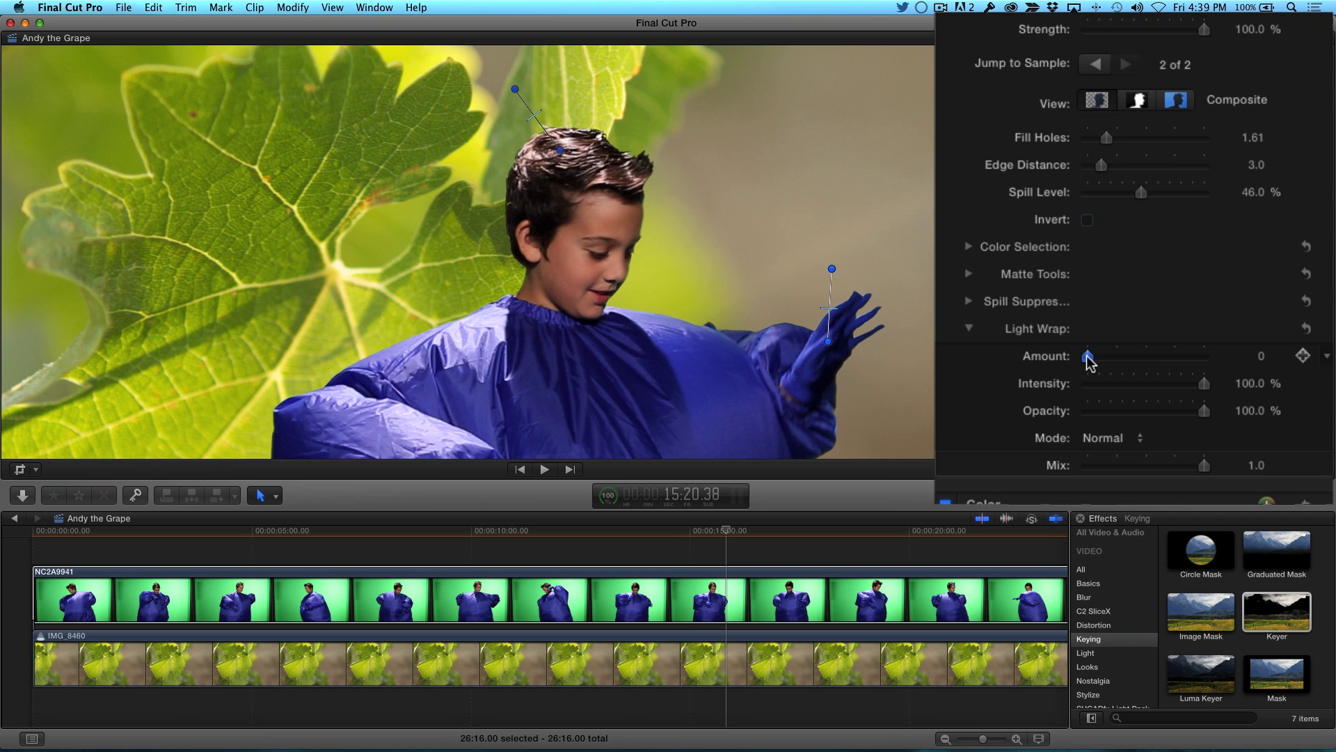
{"action": "mouse_move", "coordinate": [1089, 360]}
{"action": "left_mouse_down"}
{"action": "mouse_move", "coordinate": [1187, 365]}
{"action": "mouse_move", "coordinate": [1133, 364]}
{"action": "left_mouse_up"}
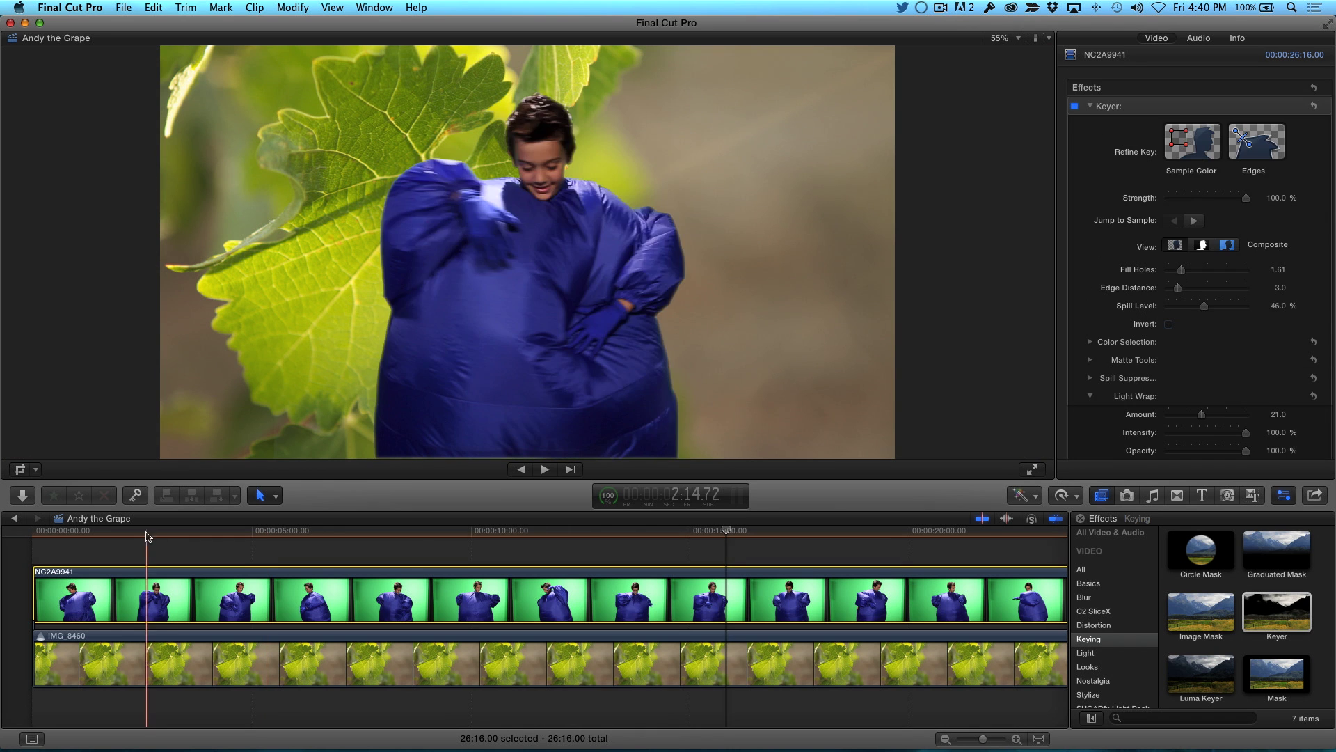
Play the composite while swapping background IMG_8460 for other clips, ending on IMG_7499.
{"action": "left_click", "coordinate": [152, 660]}
{"action": "key", "text": "space"}
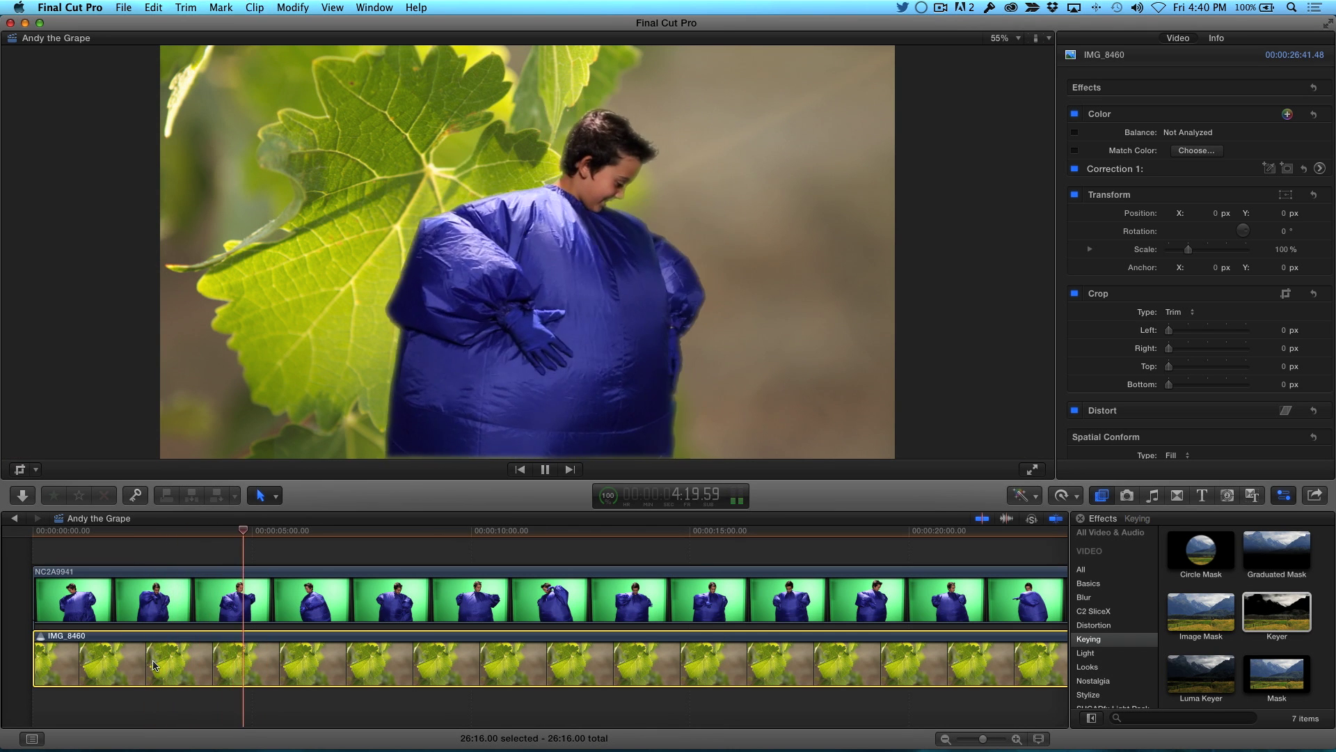
{"action": "key", "text": "ctrl+Right"}
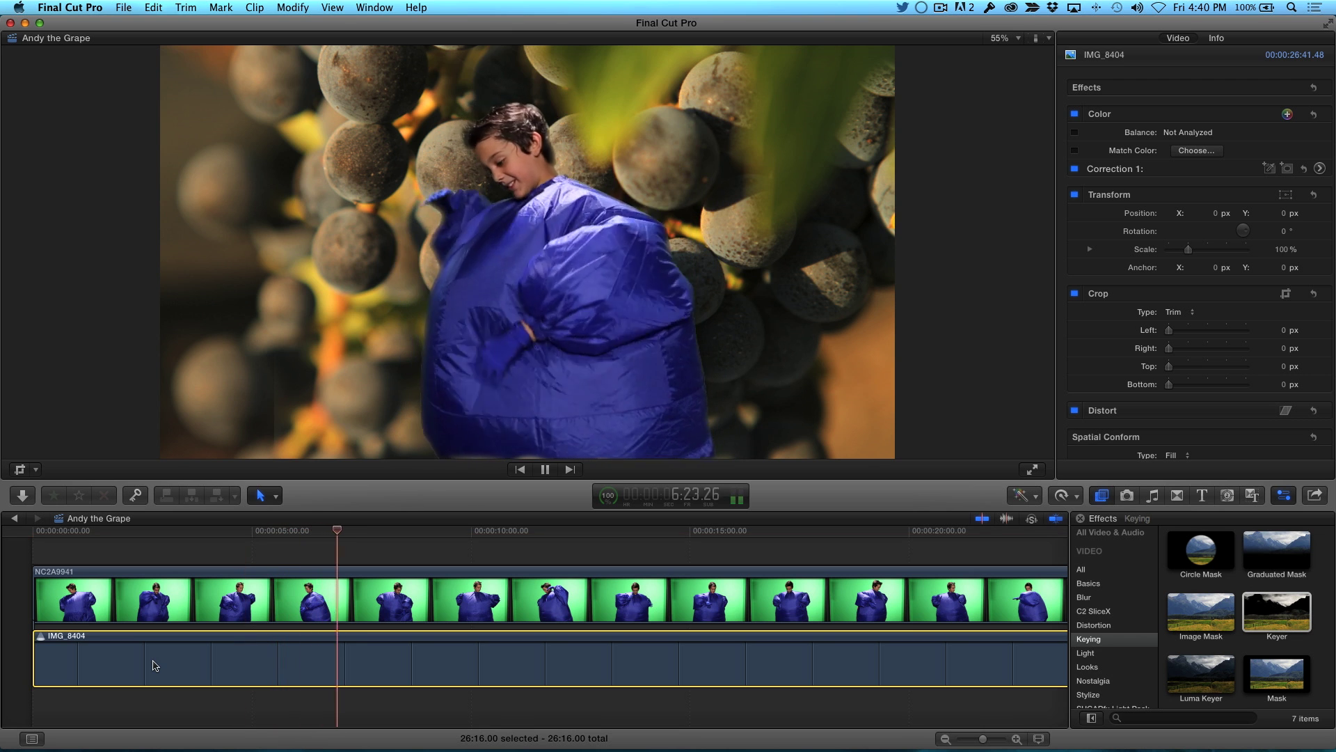
{"action": "key", "text": "ctrl+Left"}
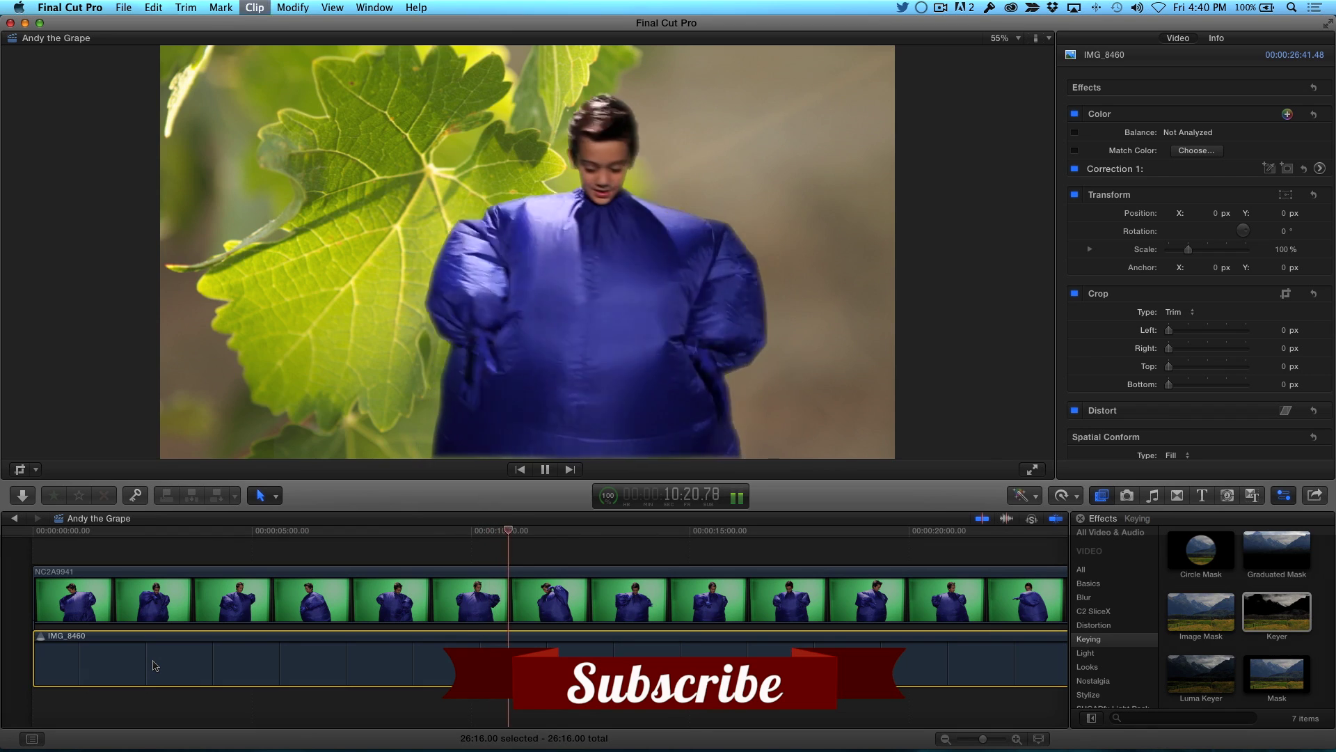
{"action": "key", "text": "ctrl+Right"}
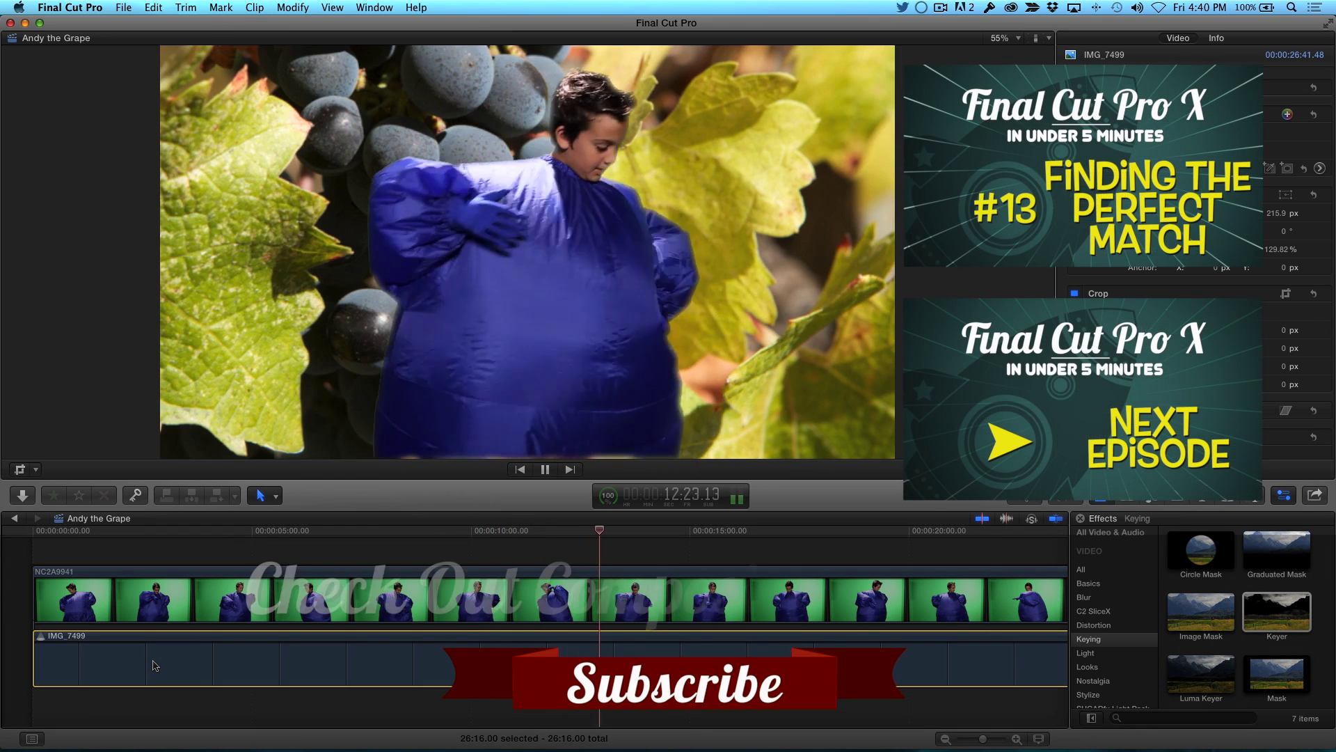